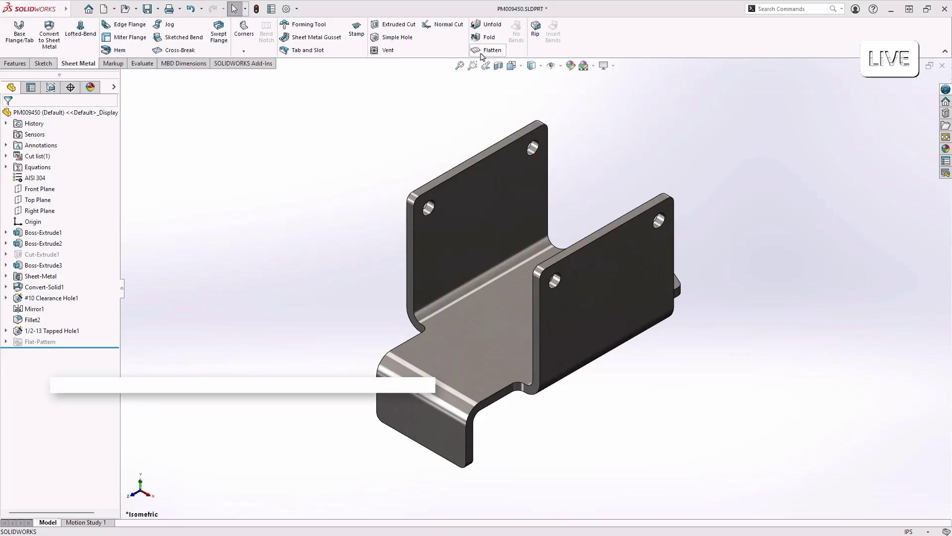
Step: Flatten the sheet-metal bracket PM009450 to display its flat pattern
{"action": "left_click", "coordinate": [483, 51]}
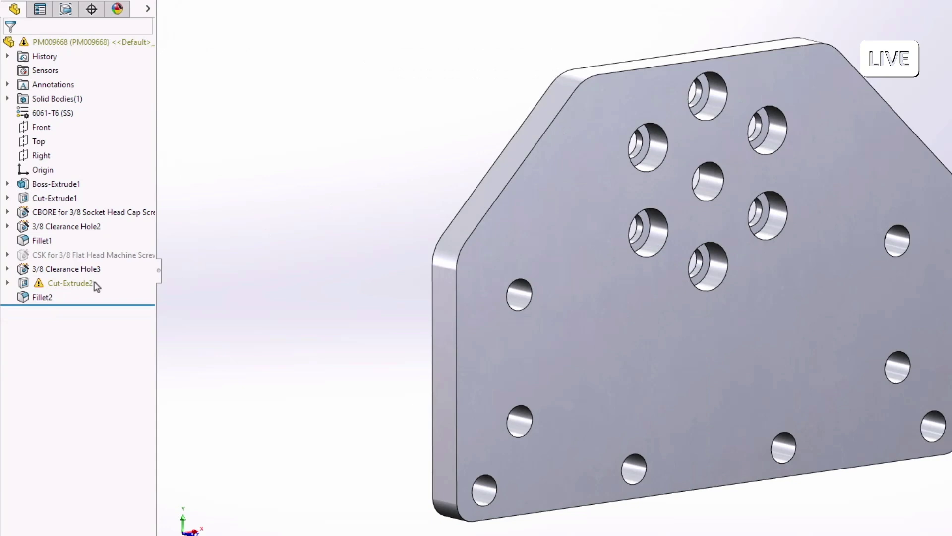
Step: Review the Cut-Extrude2 sketch relations, show outdated components, then edit the VarFillet1 fillet
{"action": "left_click", "coordinate": [94, 282]}
{"action": "left_click", "coordinate": [99, 247]}
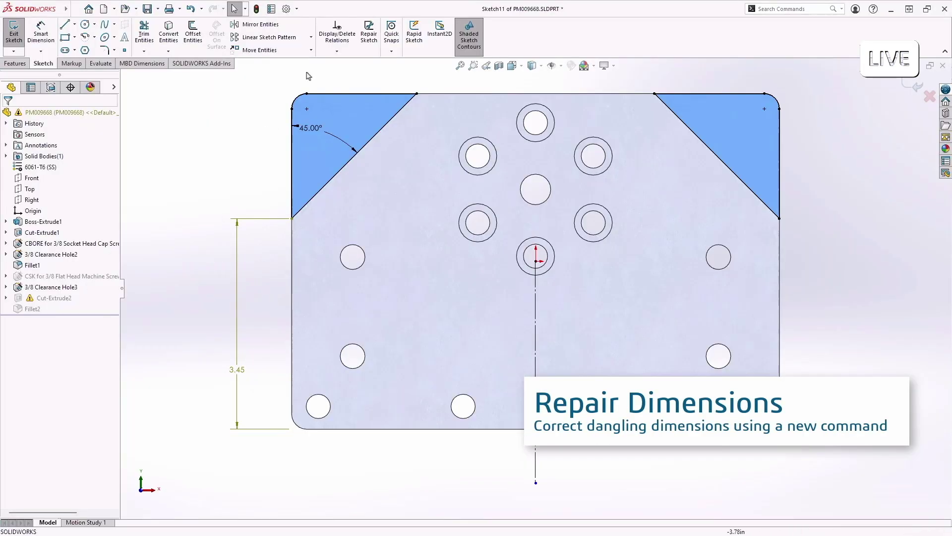
{"action": "left_click", "coordinate": [337, 37]}
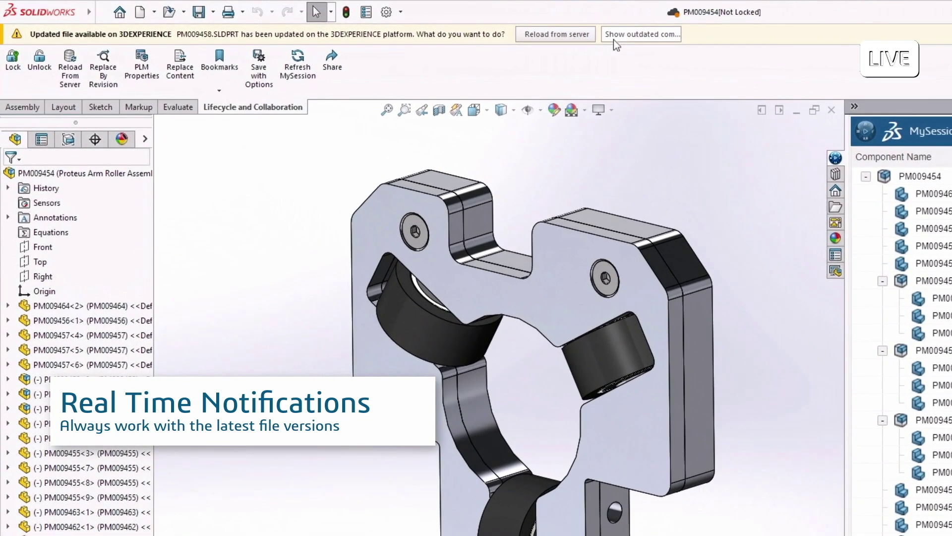
{"action": "left_click", "coordinate": [614, 40]}
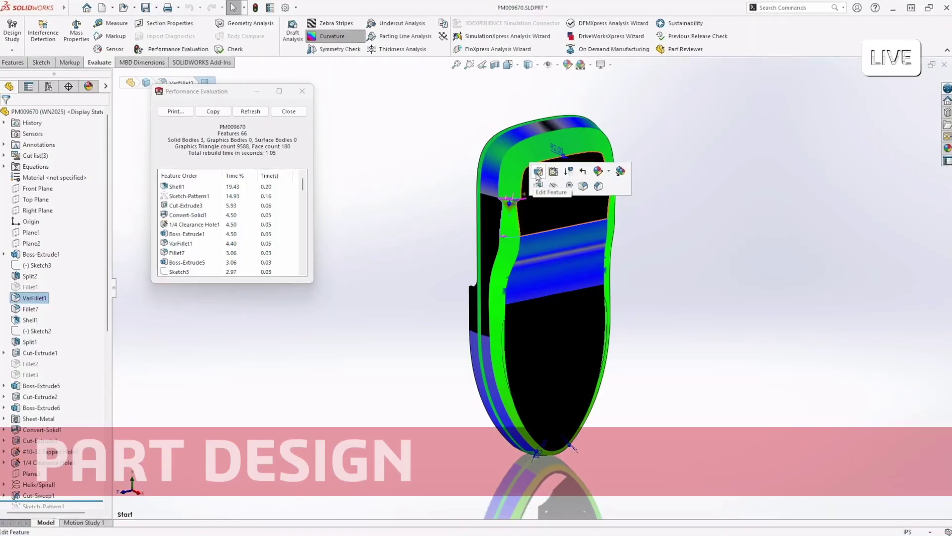
{"action": "left_click", "coordinate": [538, 172]}
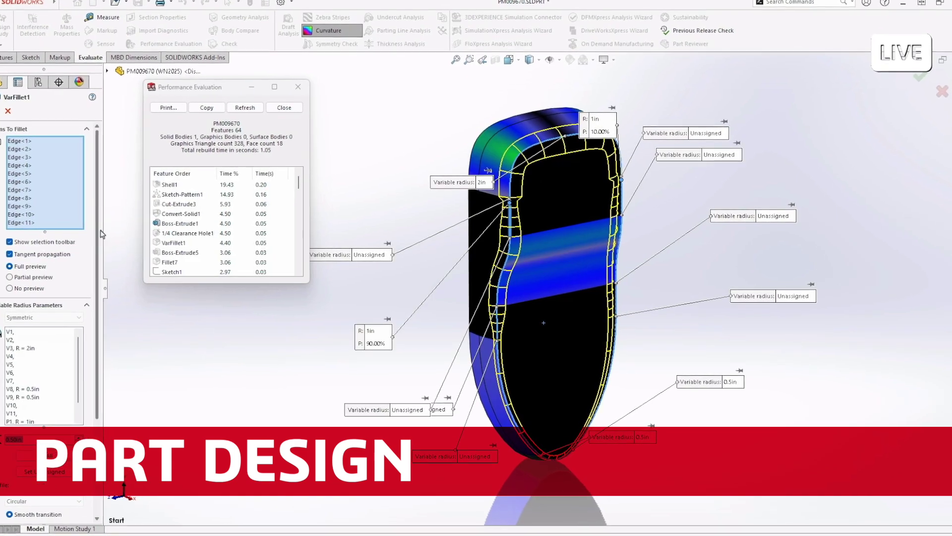
Step: Accept the VarFillet1 changes, turn off curvature display, and refresh the performance evaluation
{"action": "scroll", "coordinate": [95, 323], "scroll_direction": "down", "scroll_amount": 5}
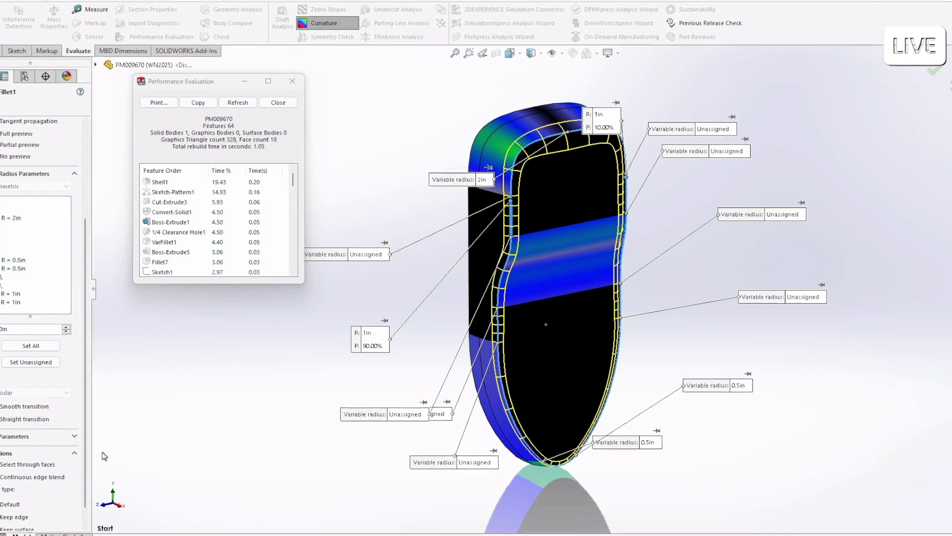
{"action": "right_click", "coordinate": [202, 397]}
{"action": "left_click", "coordinate": [201, 398]}
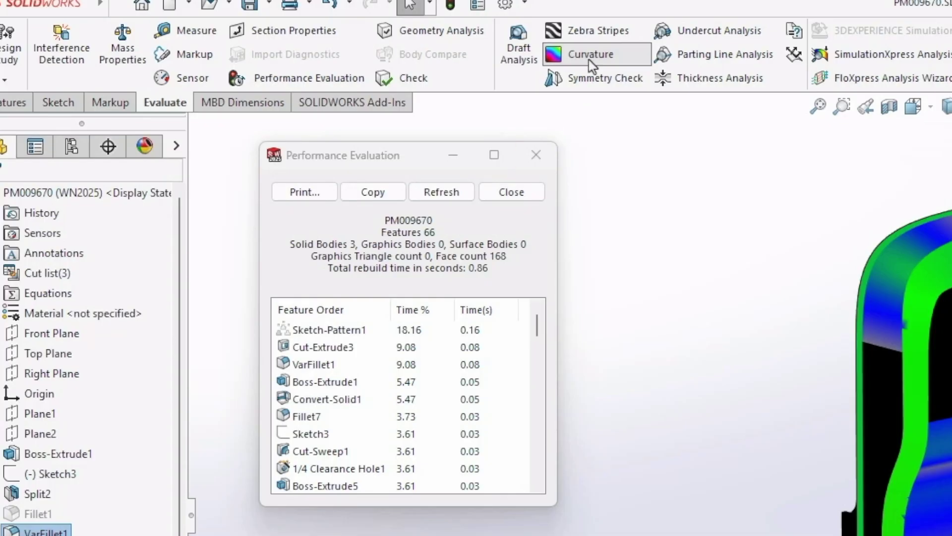
{"action": "left_click", "coordinate": [590, 57]}
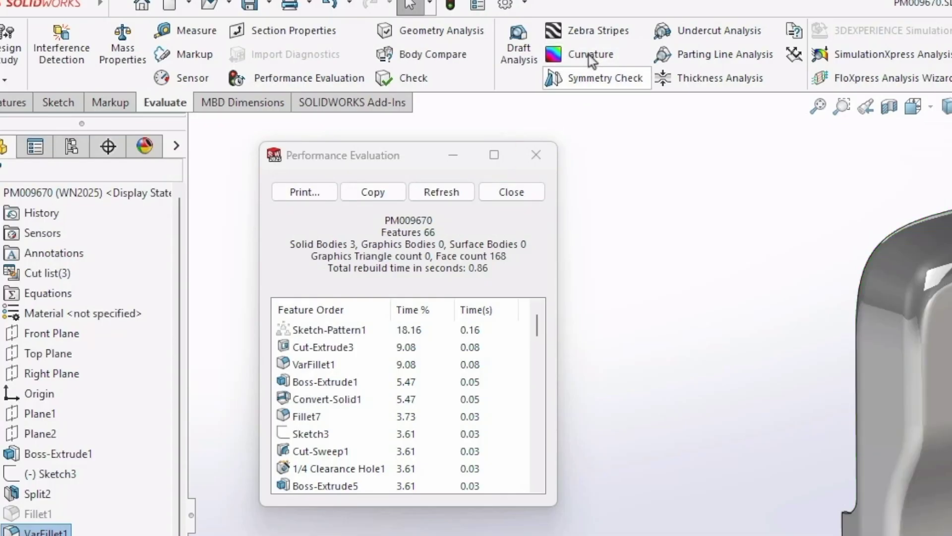
{"action": "left_click", "coordinate": [469, 195]}
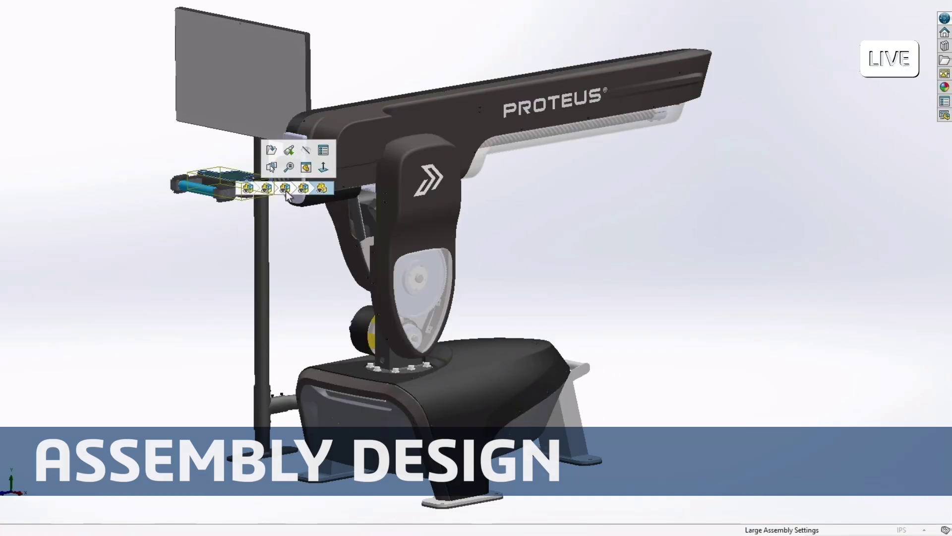
Step: Show the gripper part in a Component Preview Window, orbited, with the roller tube hidden
{"action": "right_click", "coordinate": [287, 192]}
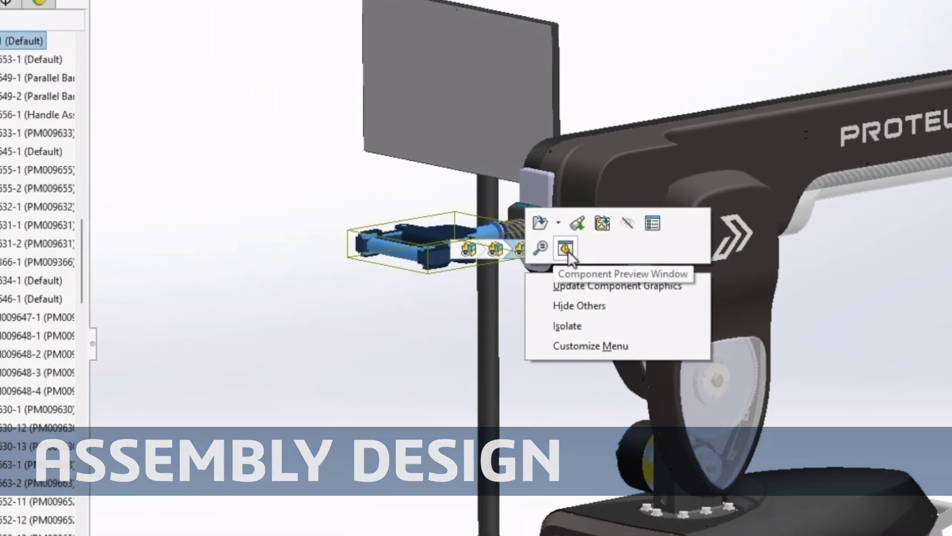
{"action": "left_click", "coordinate": [529, 229]}
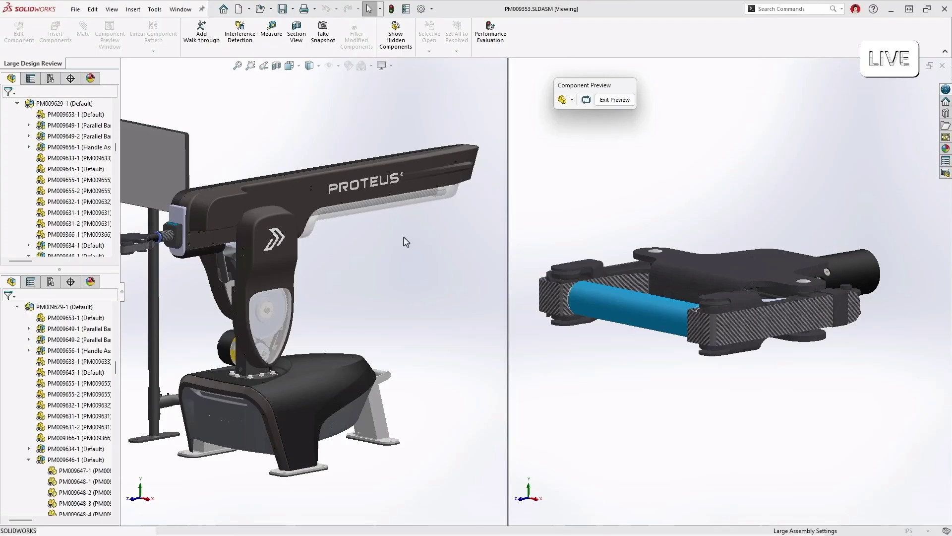
{"action": "middle_click_drag", "start_coordinate": [523, 236], "coordinate": [528, 261]}
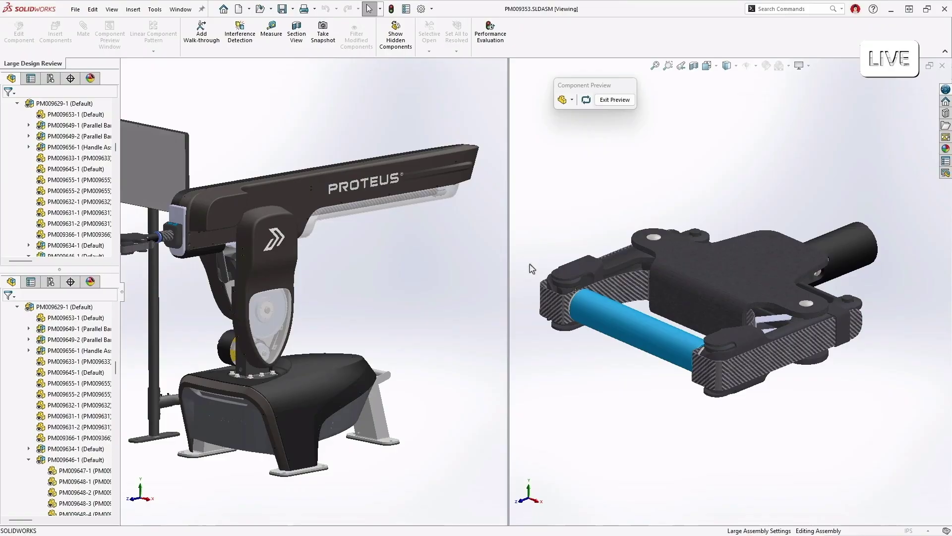
{"action": "left_click", "coordinate": [605, 337]}
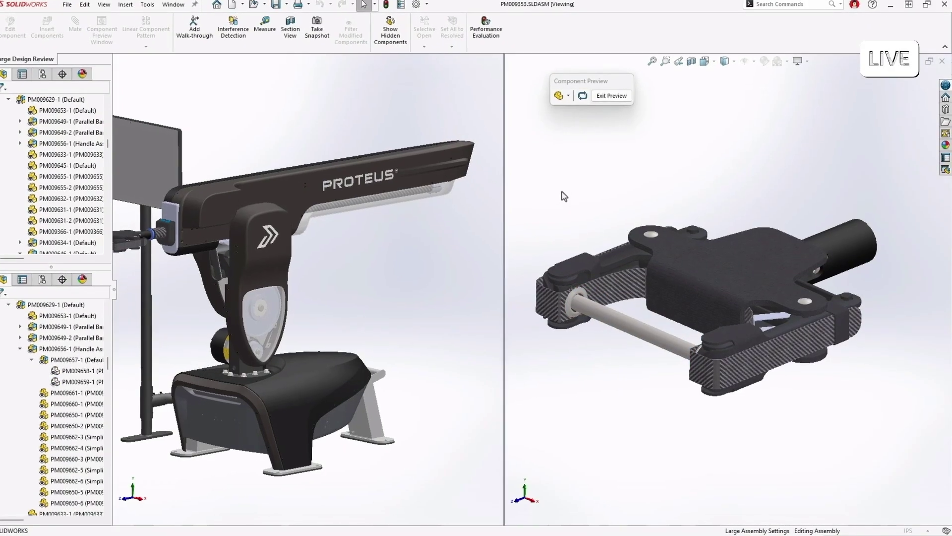
Step: Start Interference Detection via the 'inter' command search and select the gripper part
{"action": "key", "text": "s"}
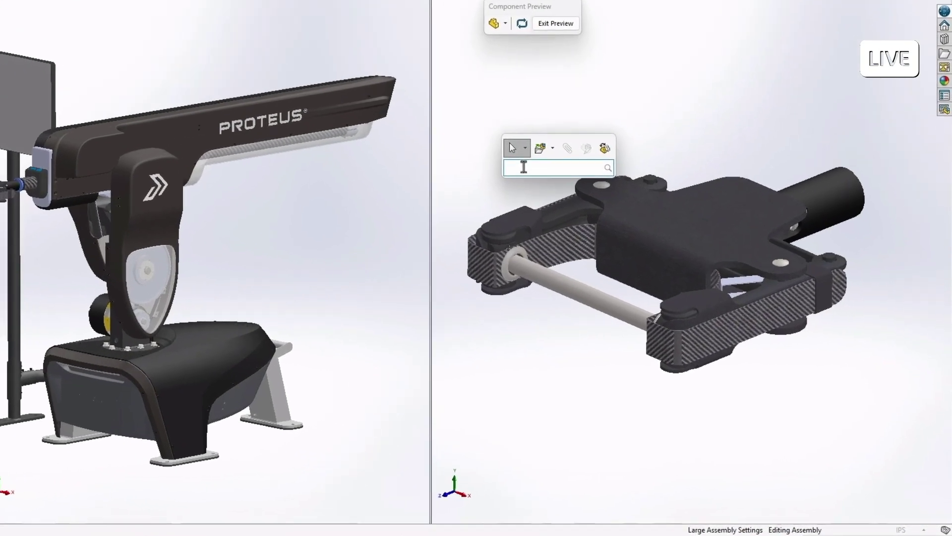
{"action": "type", "text": "inter"}
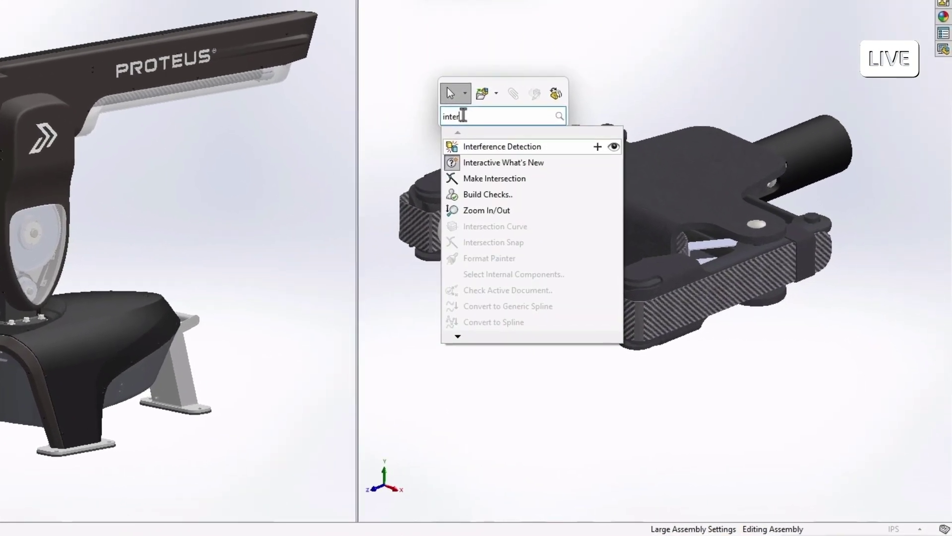
{"action": "left_click", "coordinate": [490, 144]}
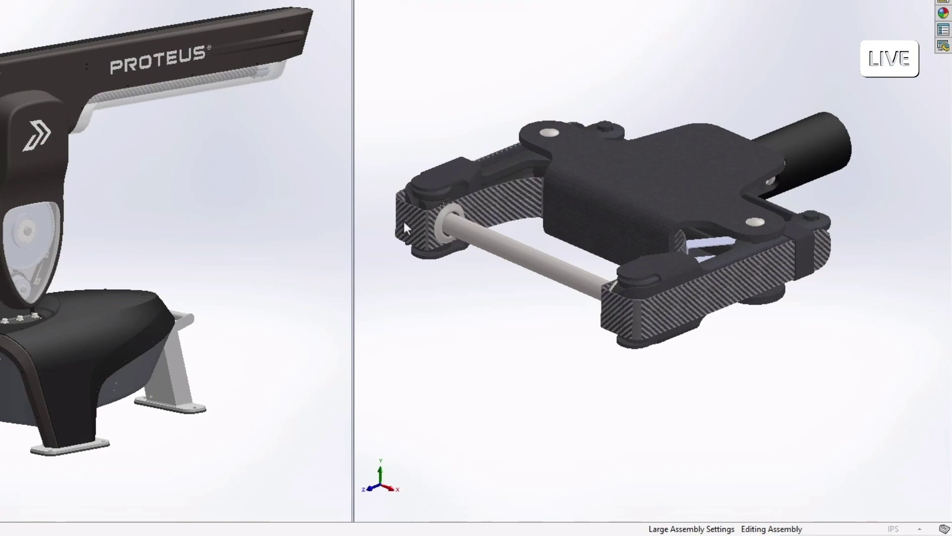
{"action": "left_click", "coordinate": [404, 228]}
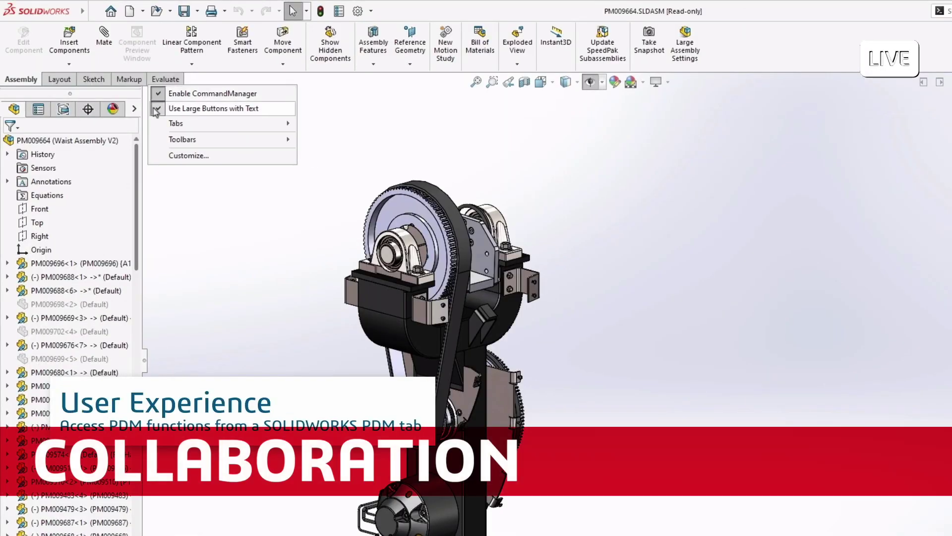
{"action": "mouse_move", "coordinate": [155, 126]}
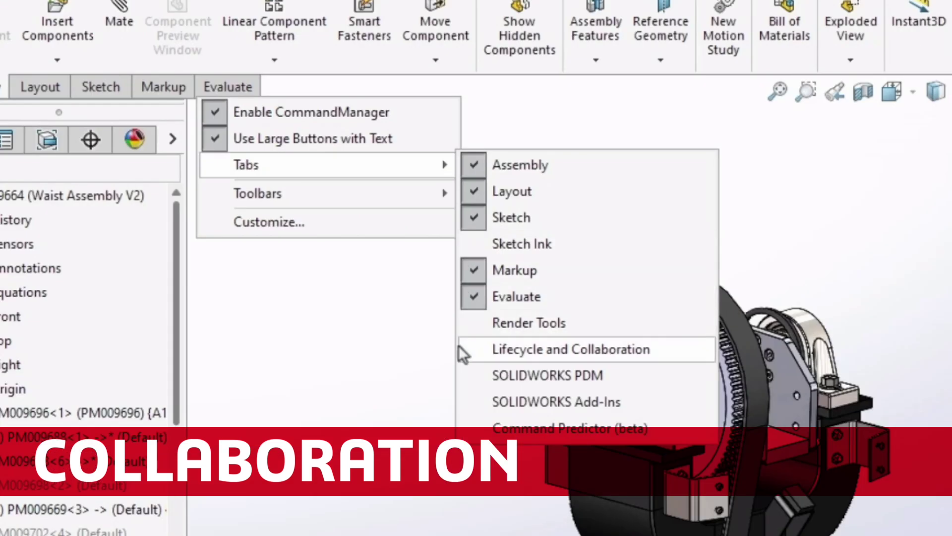
Step: Add the SOLIDWORKS PDM tab, get version 3 of PM009664.SLDASM, and mark it for check-out
{"action": "left_click", "coordinate": [459, 376]}
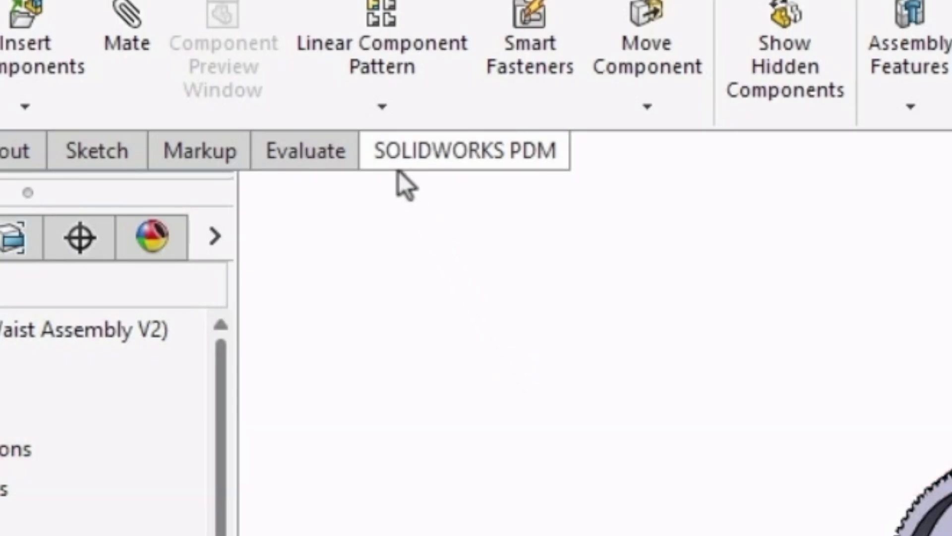
{"action": "left_click", "coordinate": [287, 96]}
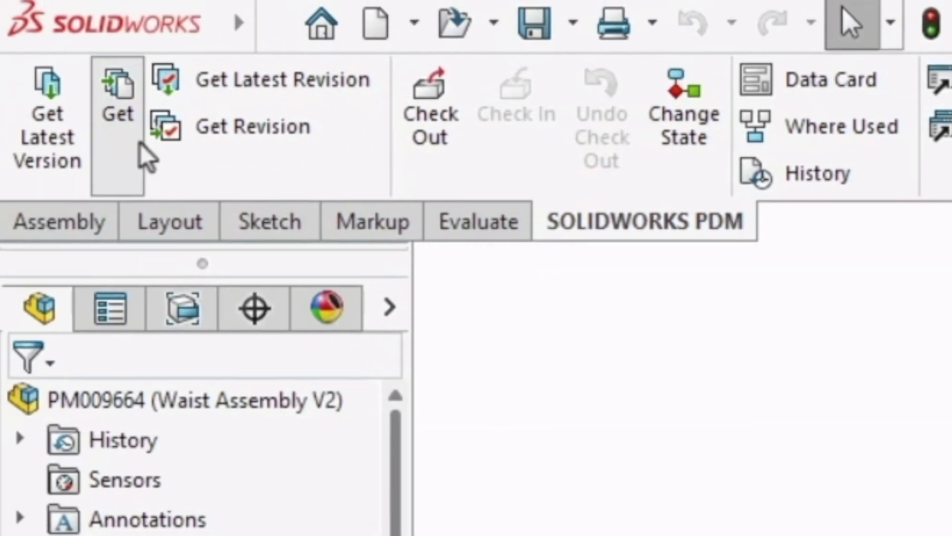
{"action": "left_click", "coordinate": [139, 144]}
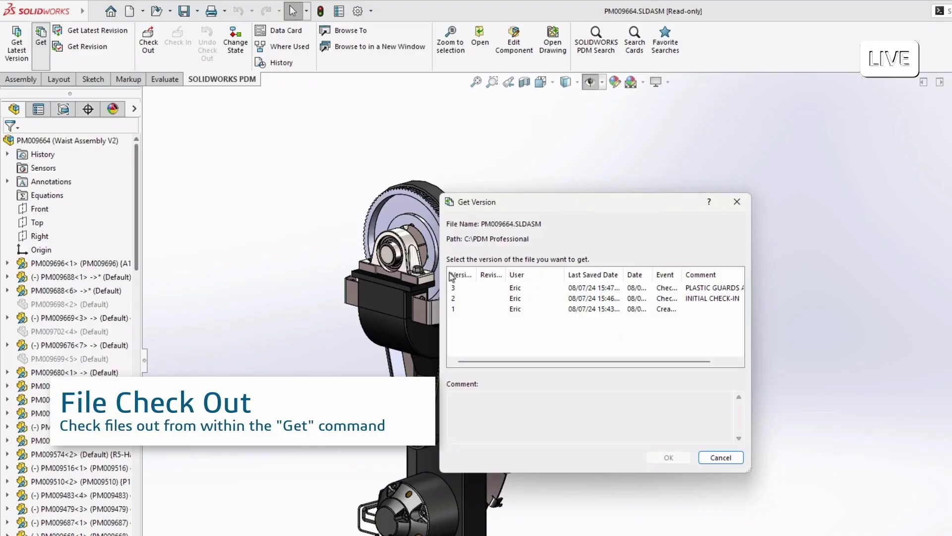
{"action": "left_click", "coordinate": [452, 288]}
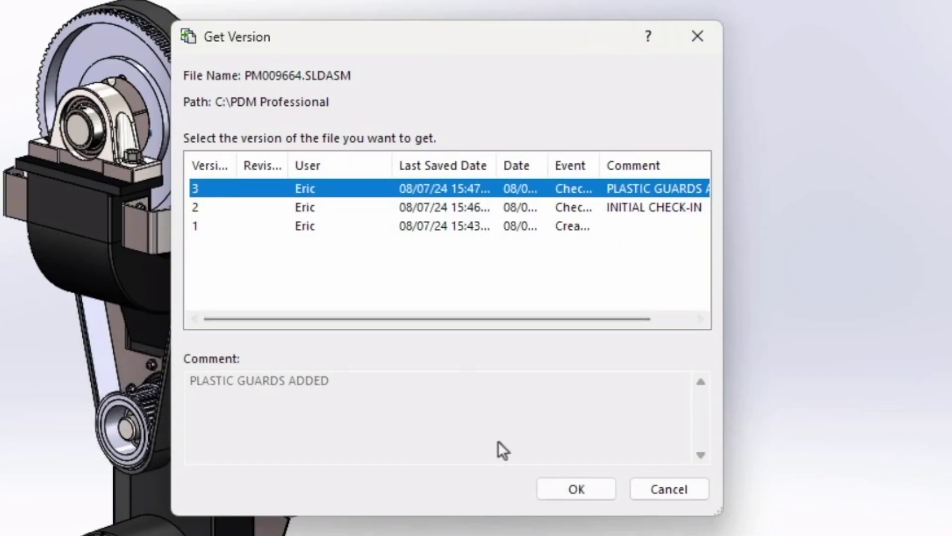
{"action": "left_click", "coordinate": [555, 496]}
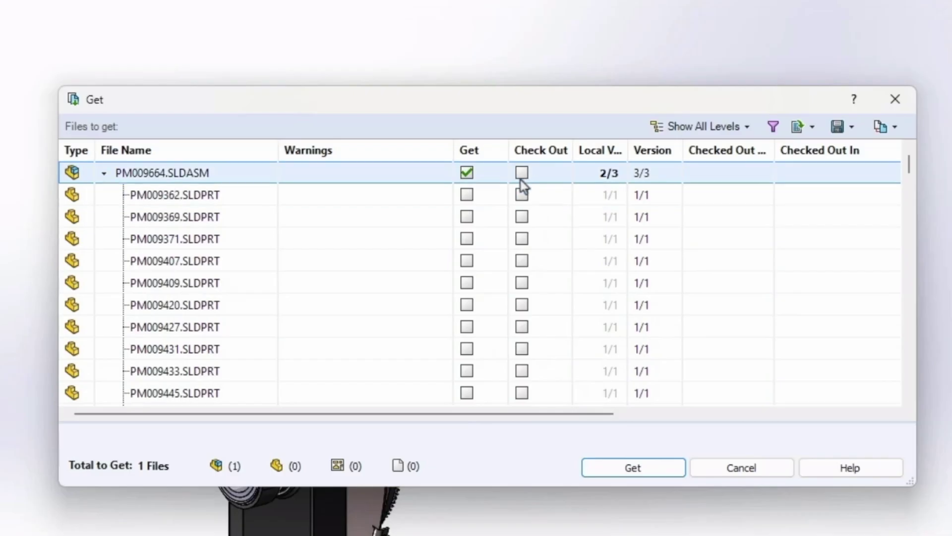
{"action": "left_click", "coordinate": [521, 173]}
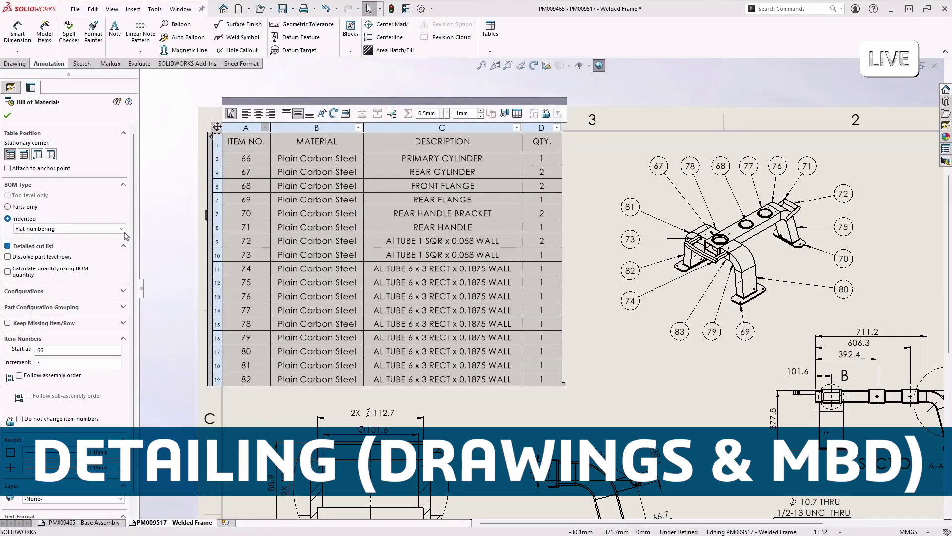
Step: Make the BOM QTY column show tube cut lengths, then open weldment part PM009517 from the view
{"action": "left_click", "coordinate": [7, 271]}
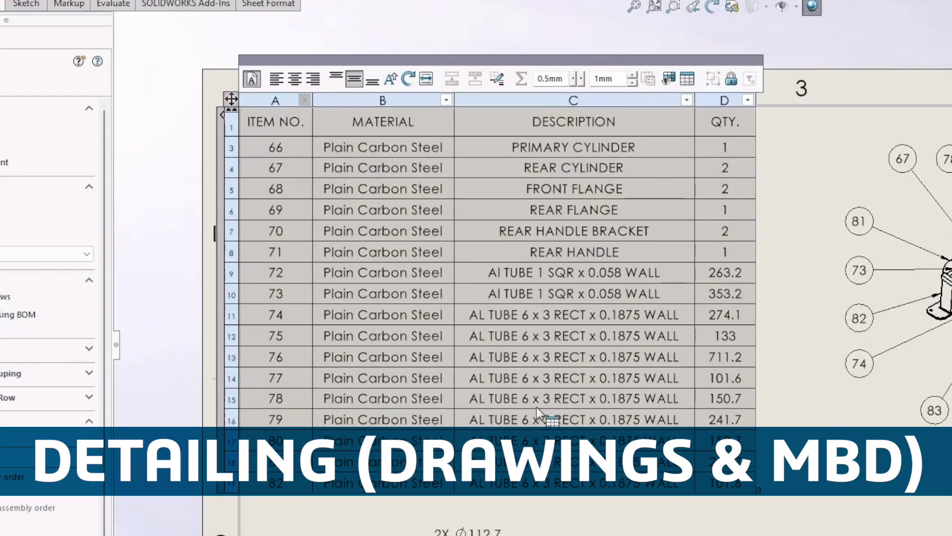
{"action": "left_click", "coordinate": [934, 377]}
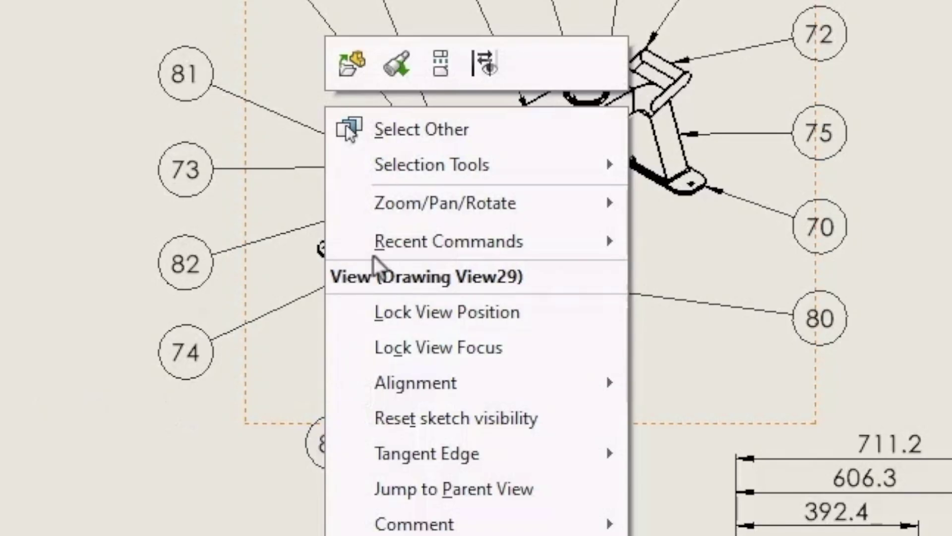
{"action": "left_click", "coordinate": [943, 218]}
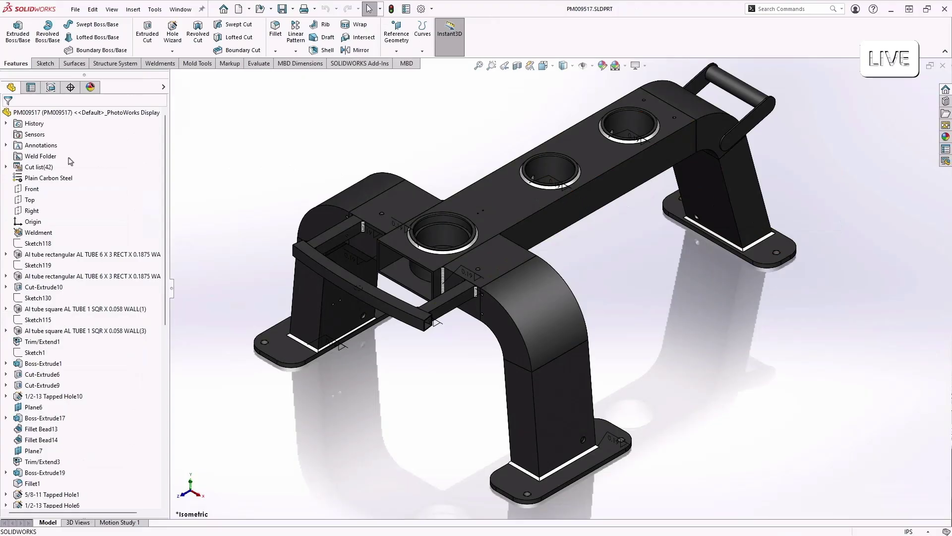
Step: Expand the weldment cut list and open properties of the AI TUBE 1 SQR x 0.058 WALL item
{"action": "left_click", "coordinate": [10, 170]}
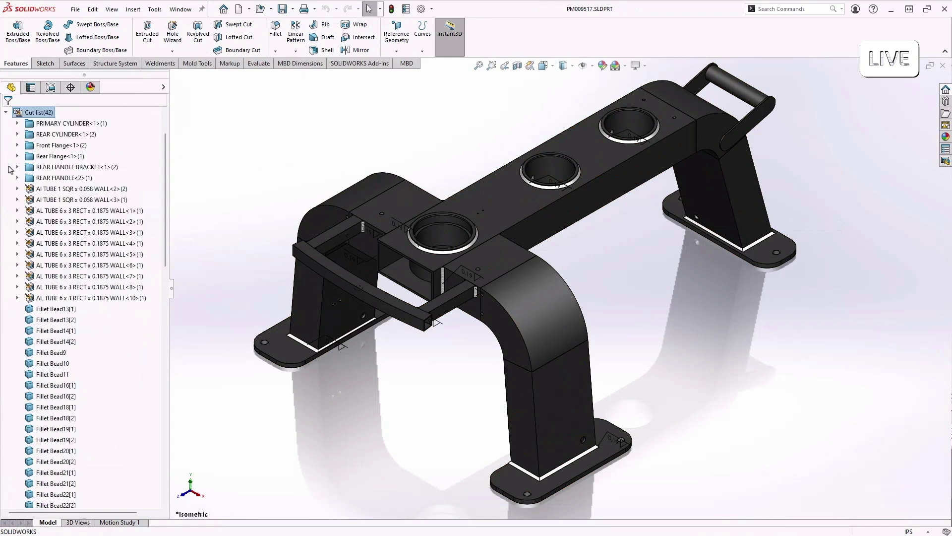
{"action": "right_click", "coordinate": [54, 191]}
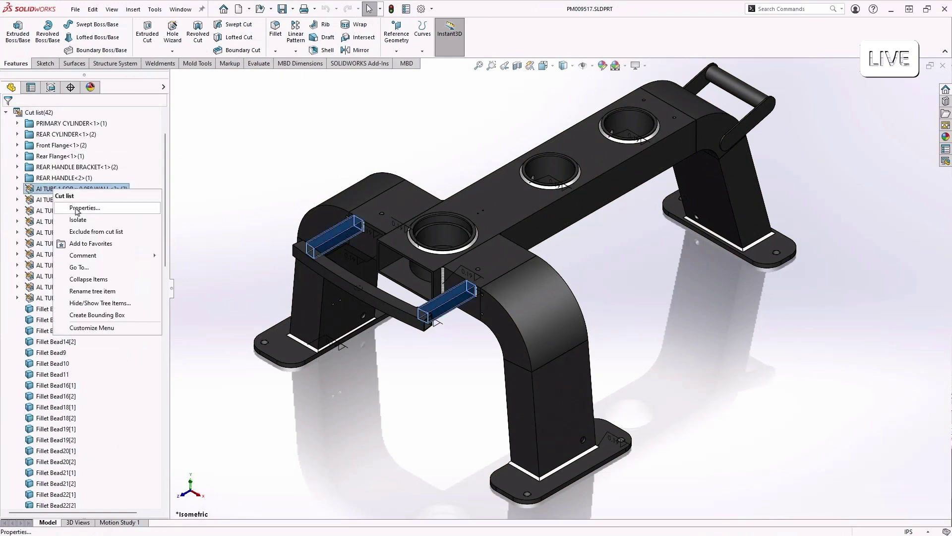
{"action": "left_click", "coordinate": [78, 211]}
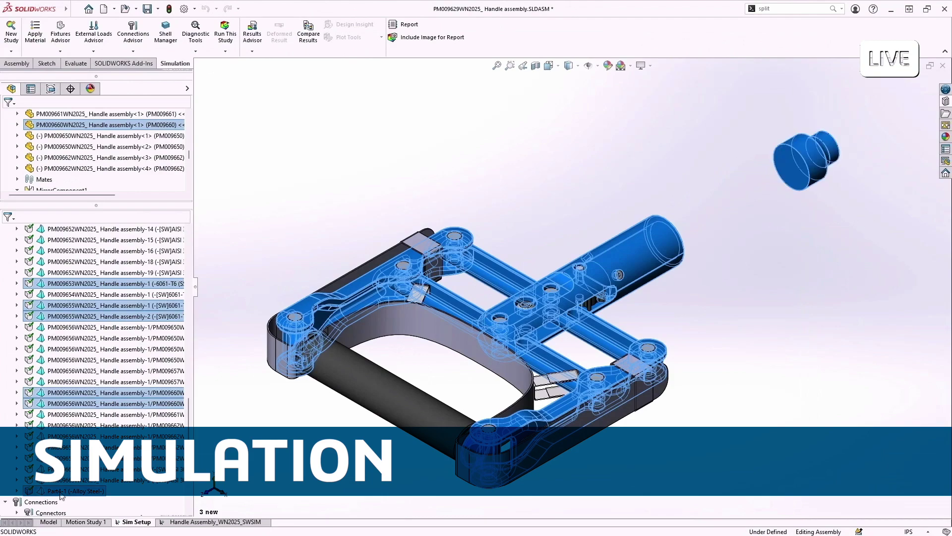
Step: Exclude all unselected bodies from analysis and animate the Stress1 and Displacement1 plots
{"action": "right_click", "coordinate": [61, 495]}
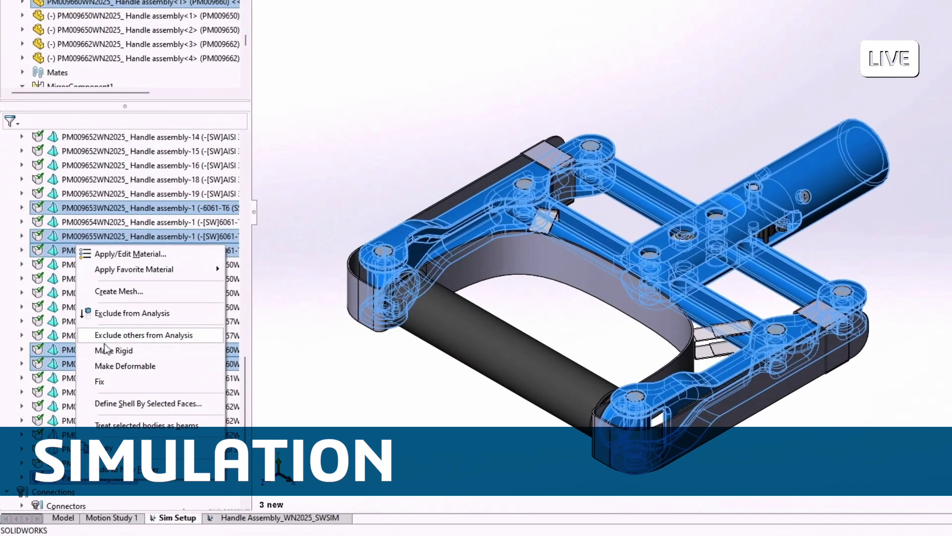
{"action": "left_click", "coordinate": [104, 341]}
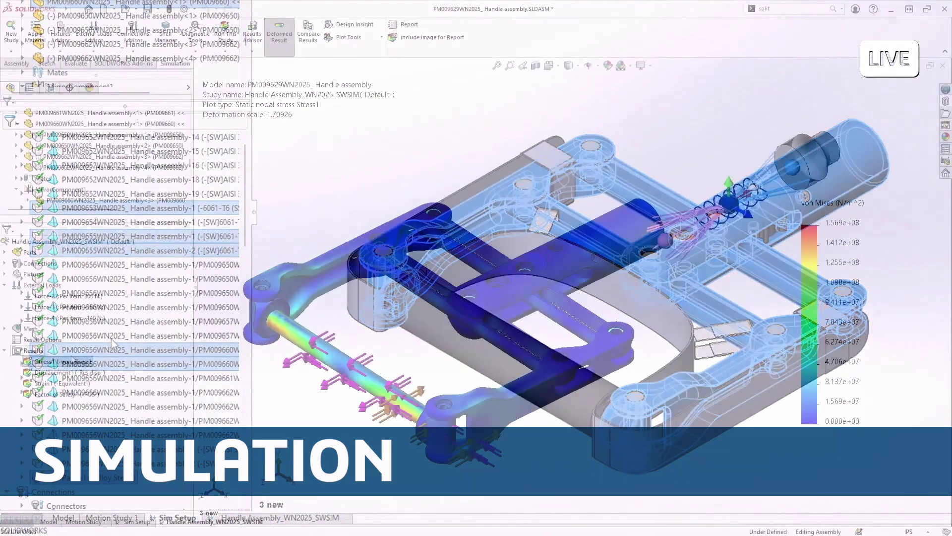
{"action": "right_click", "coordinate": [60, 361]}
{"action": "left_click", "coordinate": [90, 197]}
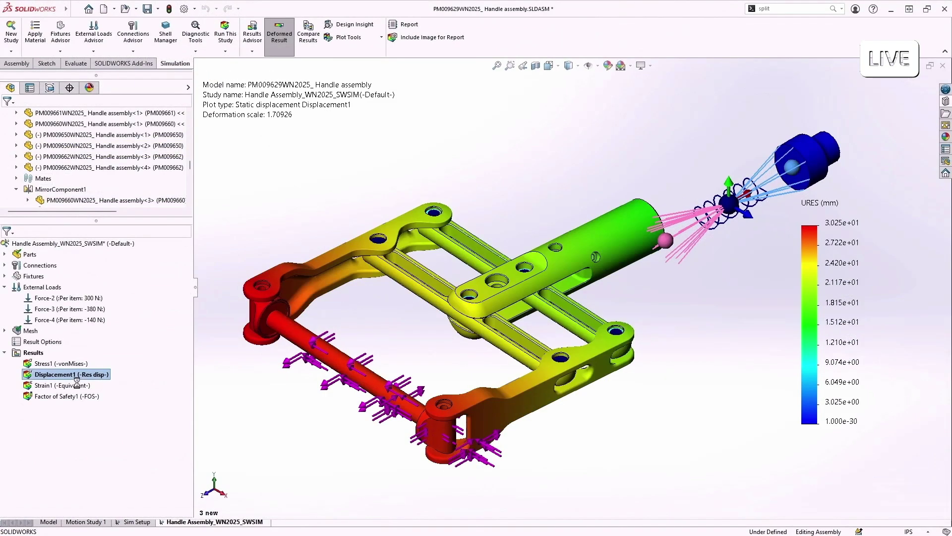
{"action": "right_click", "coordinate": [76, 376]}
{"action": "left_click", "coordinate": [91, 218]}
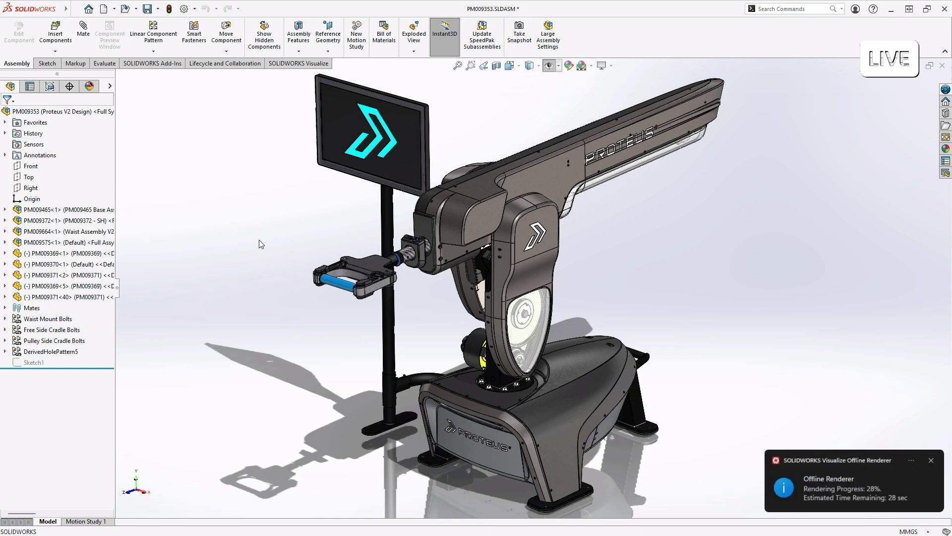
Step: Activate the Waist Reveal configuration and display its Exploded View1
{"action": "right_click_drag", "start_coordinate": [195, 242], "coordinate": [208, 245]}
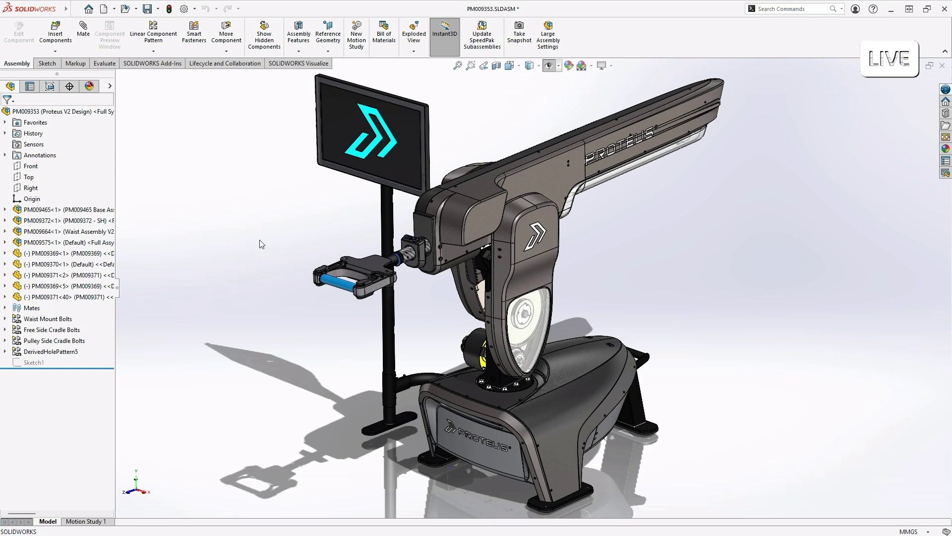
{"action": "left_click", "coordinate": [49, 86]}
{"action": "double_click", "coordinate": [31, 168]}
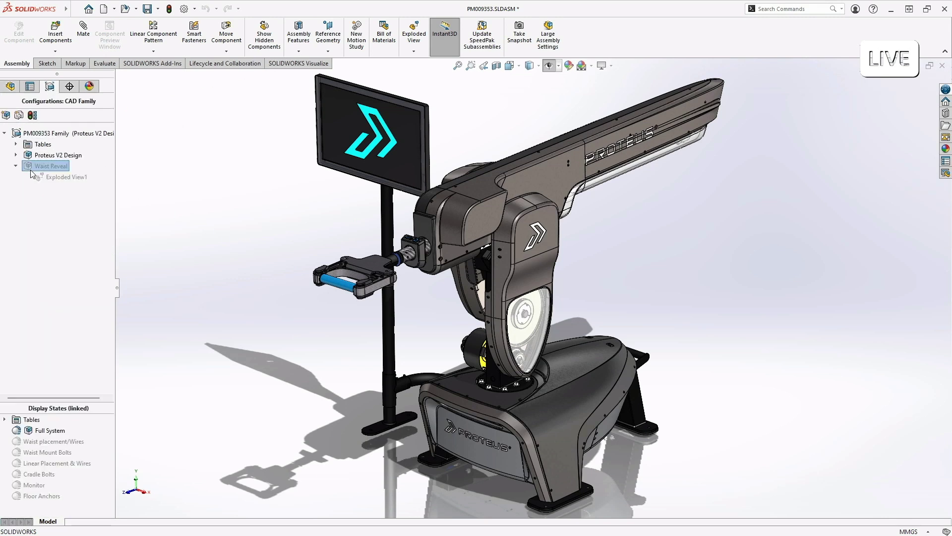
{"action": "double_click", "coordinate": [39, 176]}
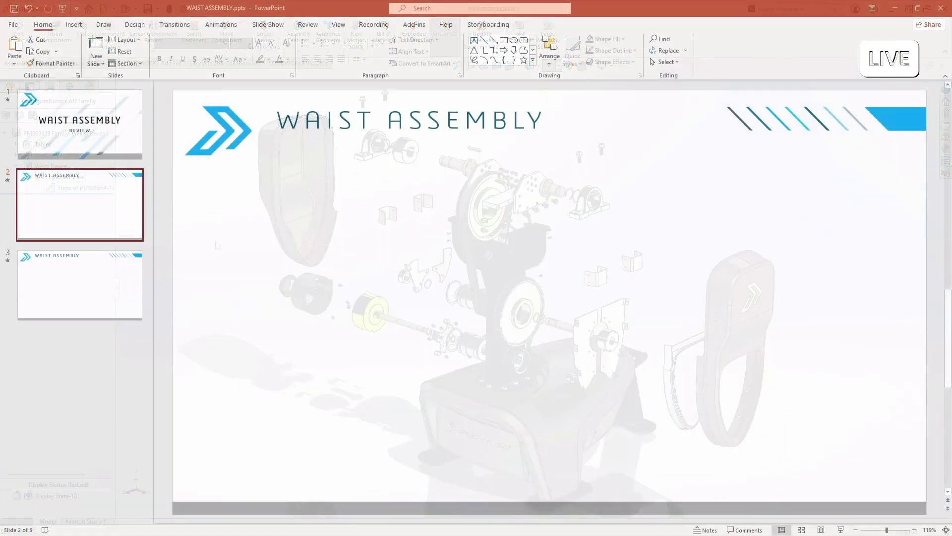
Step: Place the full Proteus render on slide 2 and the exploded waist render on slide 3
{"action": "left_click_drag", "start_coordinate": [671, 310], "coordinate": [567, 323]}
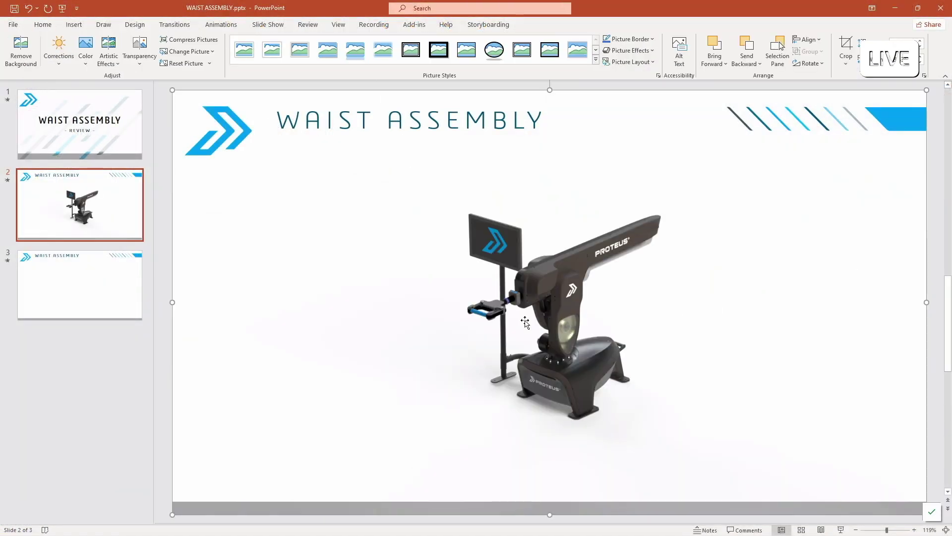
{"action": "left_click", "coordinate": [90, 316]}
{"action": "left_click_drag", "start_coordinate": [705, 358], "coordinate": [620, 355]}
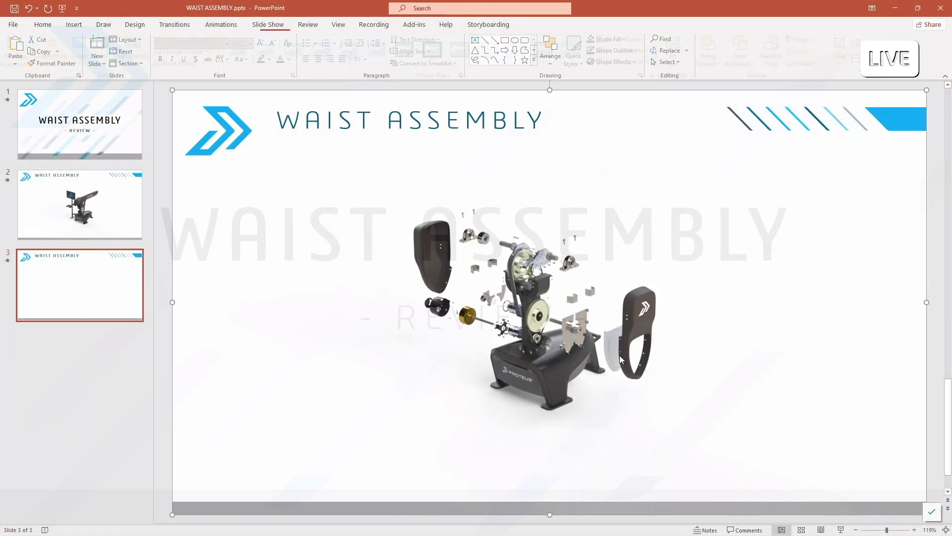